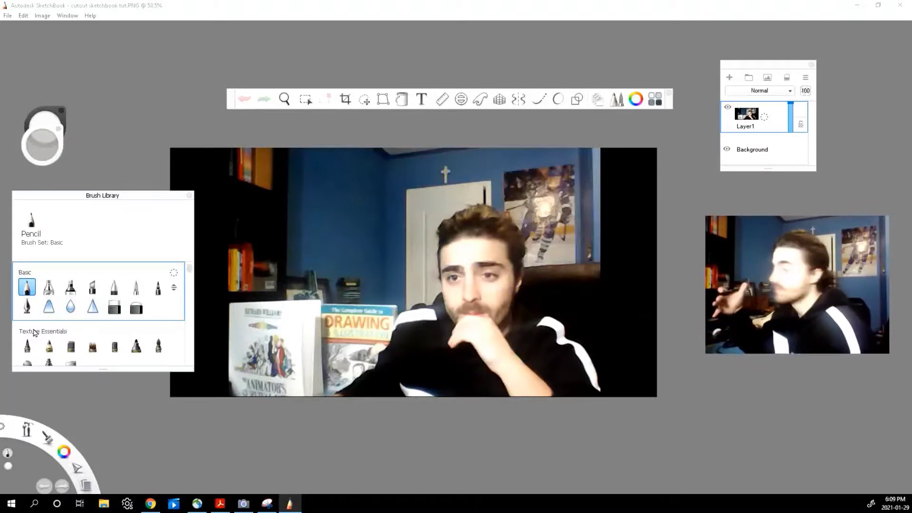
# Choose the polyline selection tool, duplicate Layer1 and hide the original layer
pyautogui.click(306, 100)
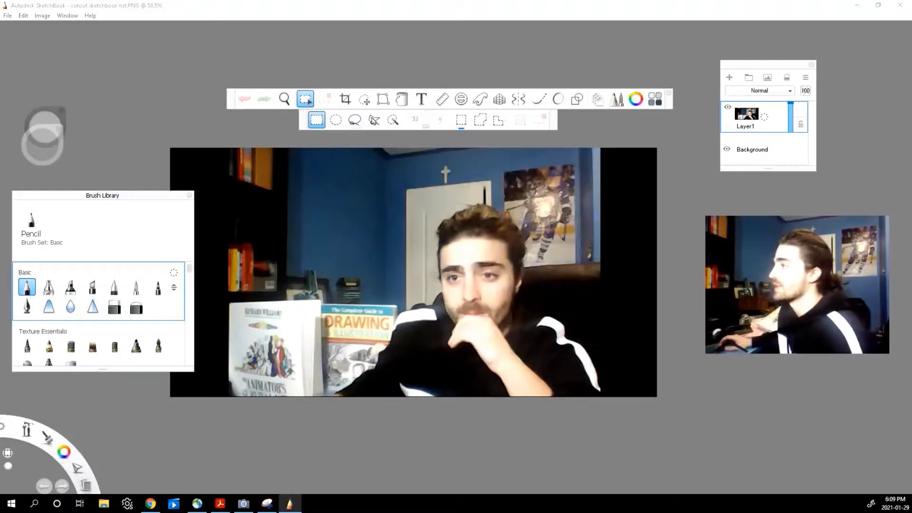
pyautogui.click(374, 120)
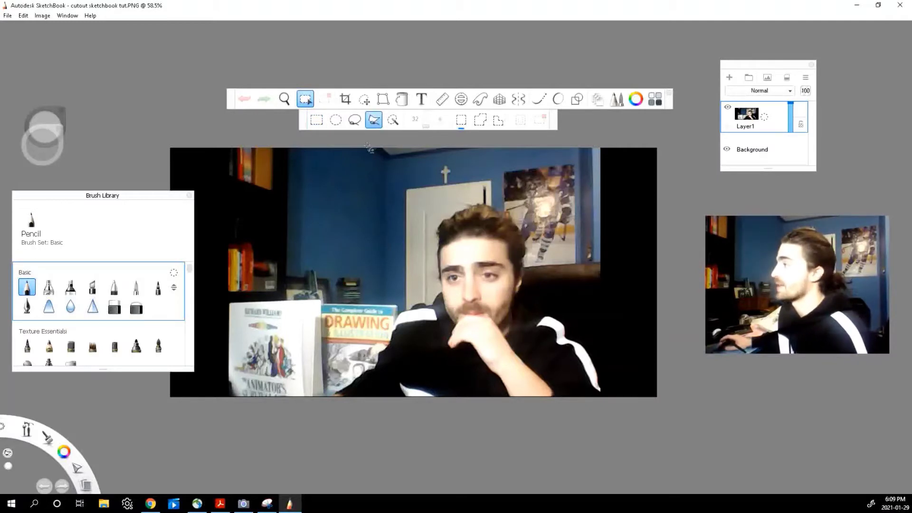
pyautogui.click(765, 116)
pyautogui.click(746, 96)
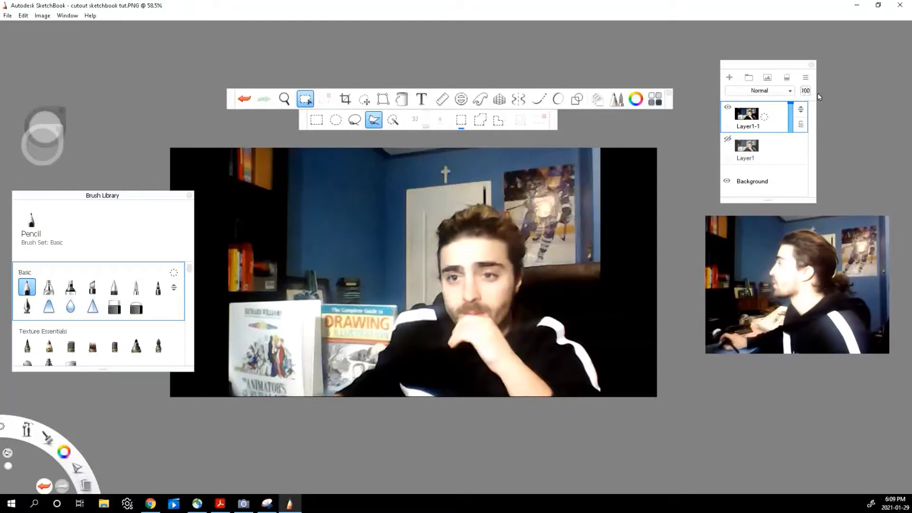
# Start a polyline selection along the man's sleeve and shoulder beside the books, from the photo's lower edge up to the hood
pyautogui.scroll(5, 442, 379)
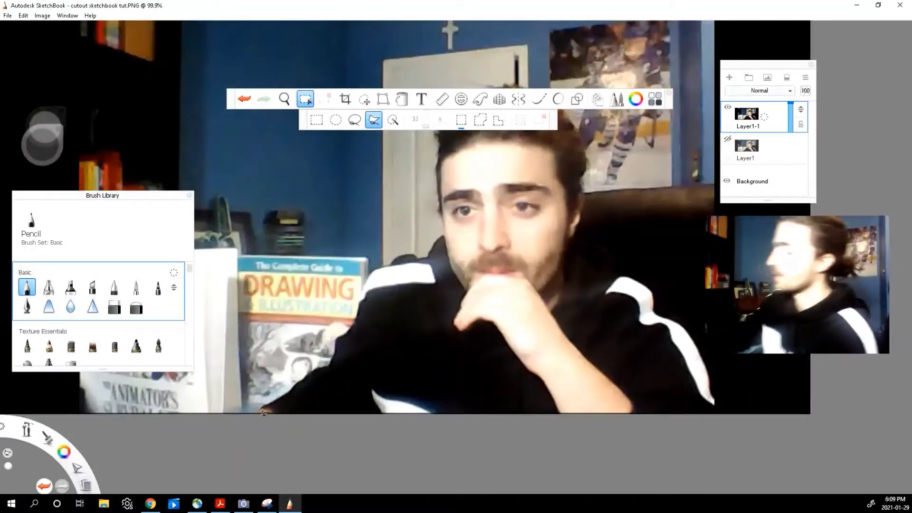
pyautogui.click(260, 411)
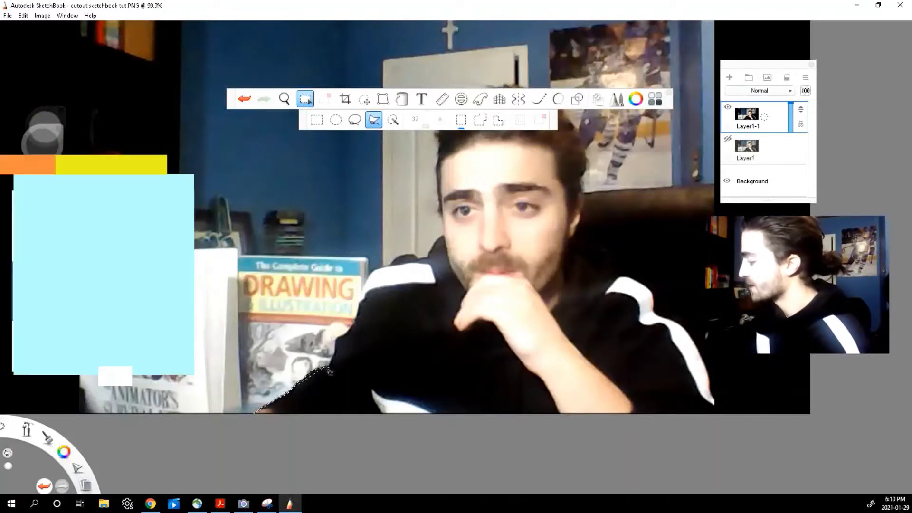
pyautogui.click(337, 340)
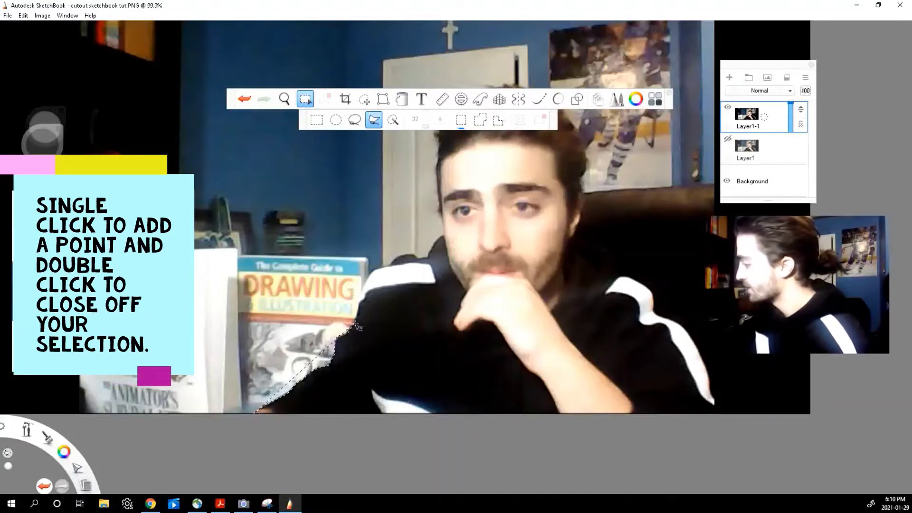
pyautogui.click(374, 270)
pyautogui.click(394, 264)
pyautogui.moveTo(399, 260); pyautogui.dragTo(426, 261)
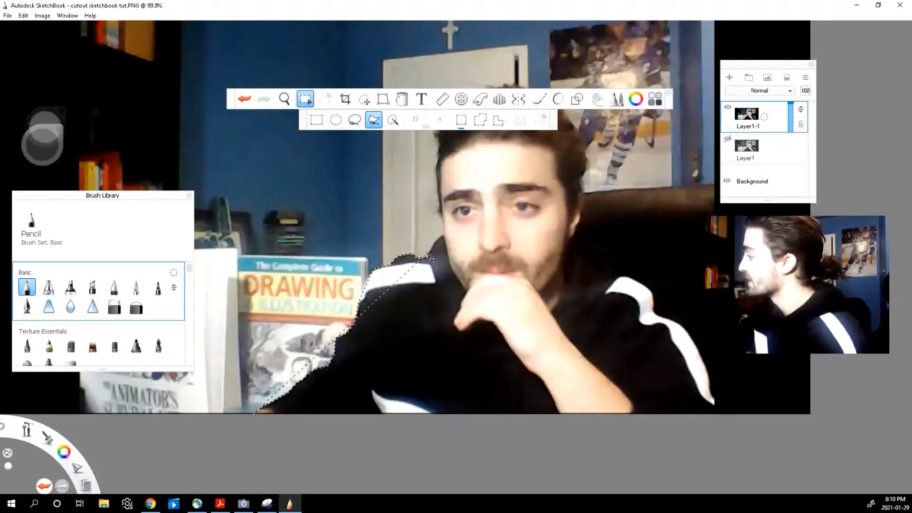
# Continue the polyline selection along the hood and face, around the hair and down past the ear, and close it
pyautogui.moveTo(439, 245)
pyautogui.mouseDown()
pyautogui.moveTo(437, 219)
pyautogui.moveTo(371, 238)
pyautogui.moveTo(419, 199)
pyautogui.moveTo(446, 236)
pyautogui.moveTo(412, 195)
pyautogui.moveTo(374, 247)
pyautogui.moveTo(373, 236)
pyautogui.moveTo(470, 183)
pyautogui.mouseUp()
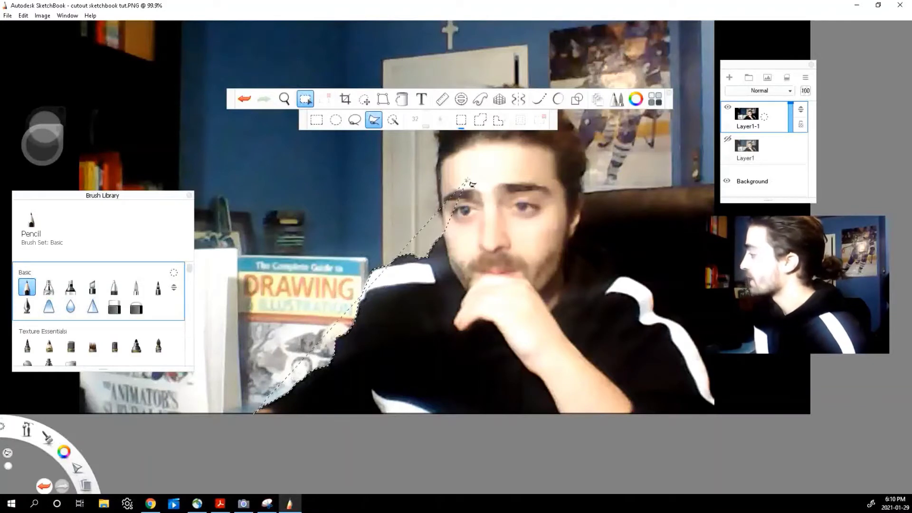
pyautogui.moveTo(443, 220); pyautogui.dragTo(440, 145)
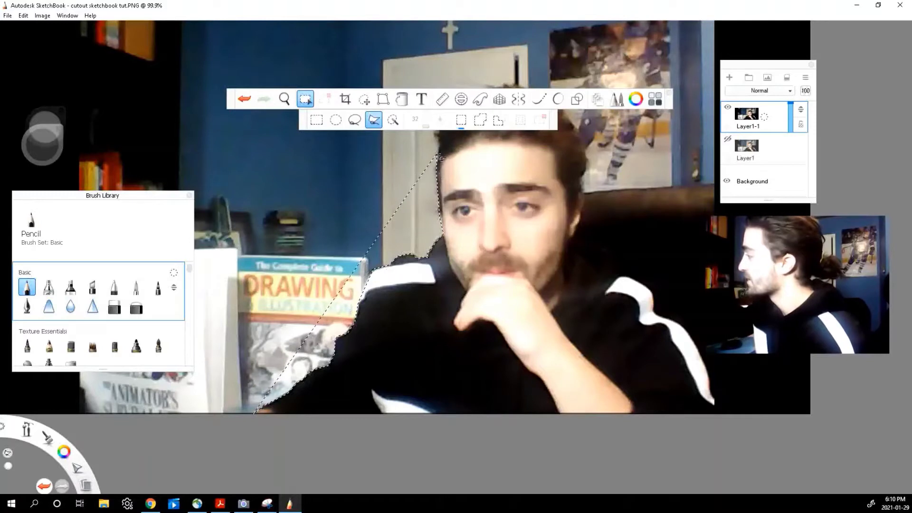
pyautogui.scroll(-2, 439, 157)
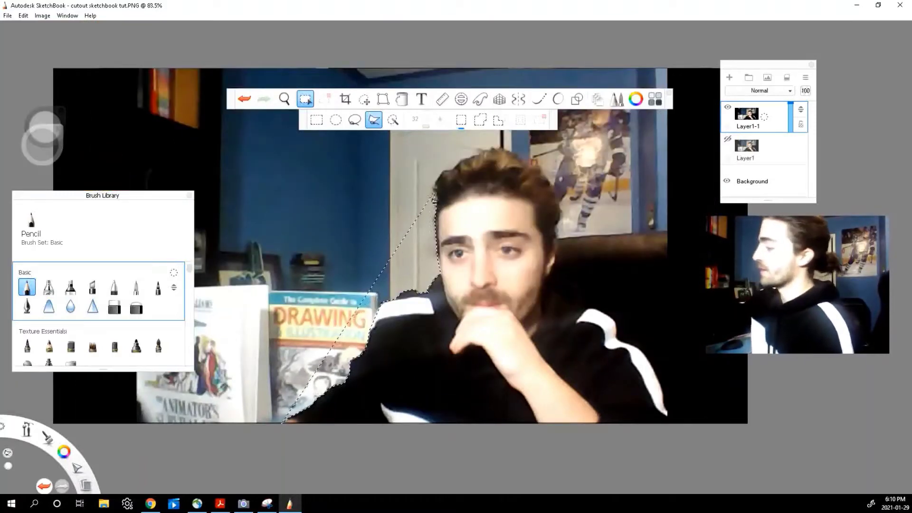
pyautogui.moveTo(440, 196)
pyautogui.mouseDown()
pyautogui.moveTo(442, 178)
pyautogui.moveTo(477, 157)
pyautogui.moveTo(524, 151)
pyautogui.moveTo(546, 165)
pyautogui.moveTo(562, 197)
pyautogui.moveTo(562, 248)
pyautogui.mouseUp()
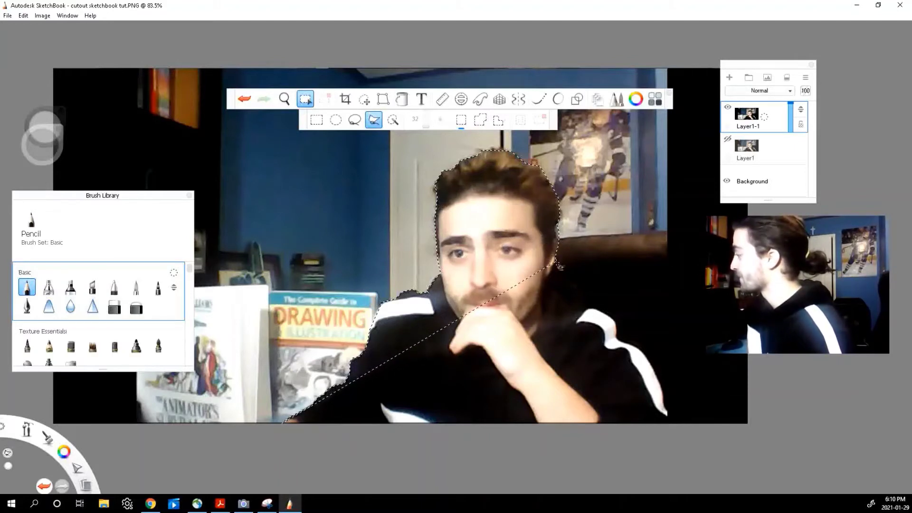
pyautogui.moveTo(554, 275); pyautogui.dragTo(554, 273)
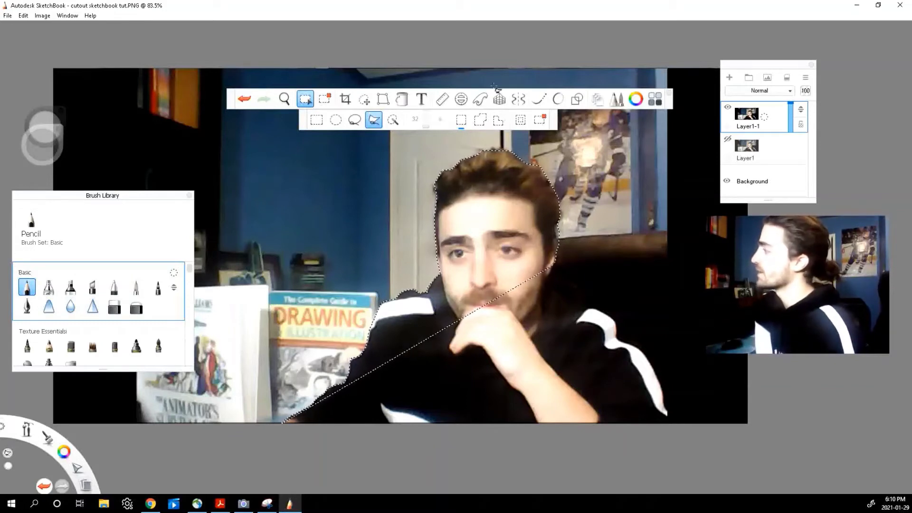
# Add the rest of the man's body to the selection by tracing the hood, far shoulder, sleeve and the photo's lower edge
pyautogui.click(481, 121)
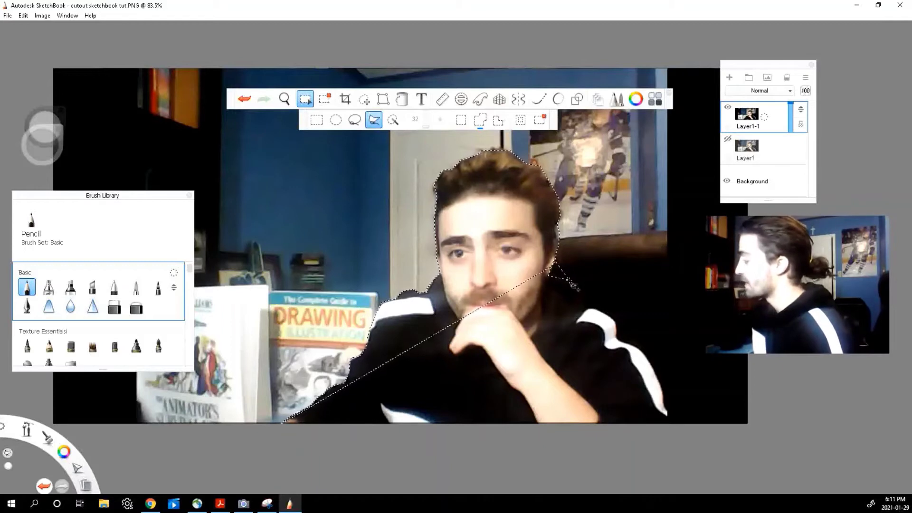
pyautogui.click(589, 308)
pyautogui.click(615, 314)
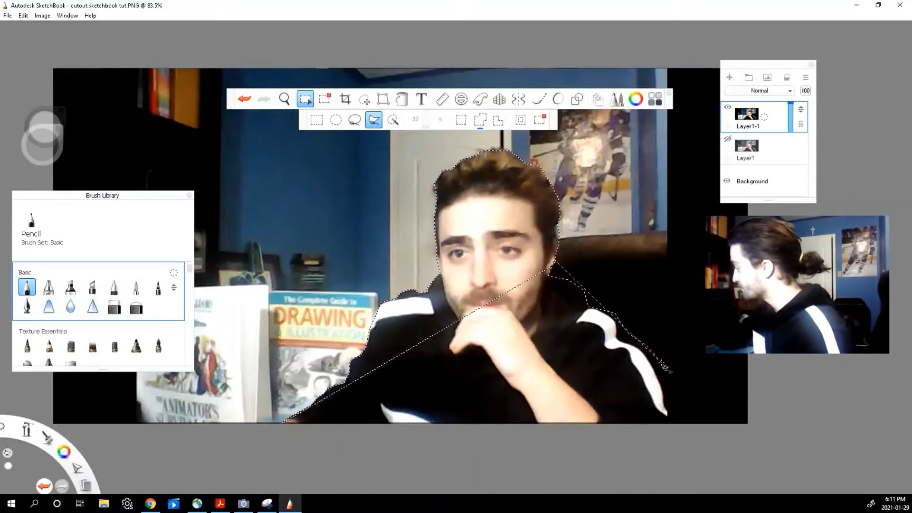
pyautogui.click(666, 385)
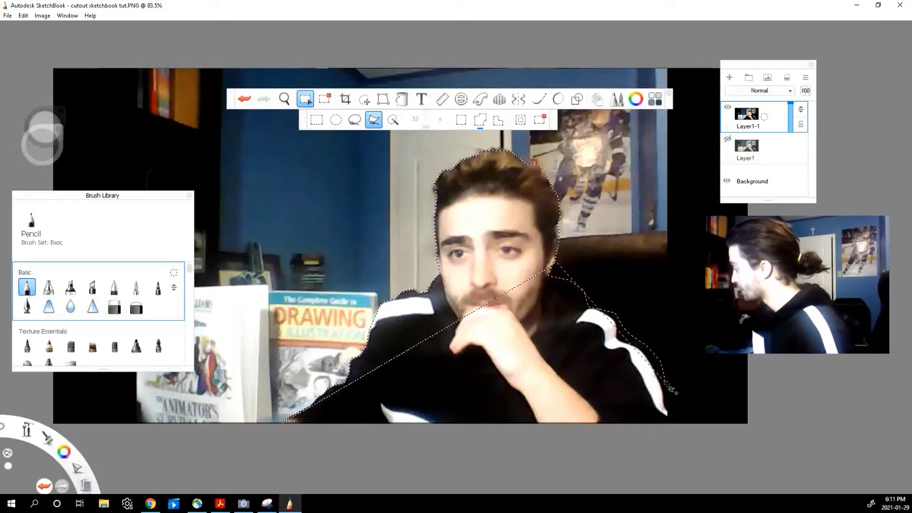
pyautogui.moveTo(675, 431)
pyautogui.mouseDown()
pyautogui.moveTo(511, 439)
pyautogui.moveTo(285, 427)
pyautogui.mouseUp()
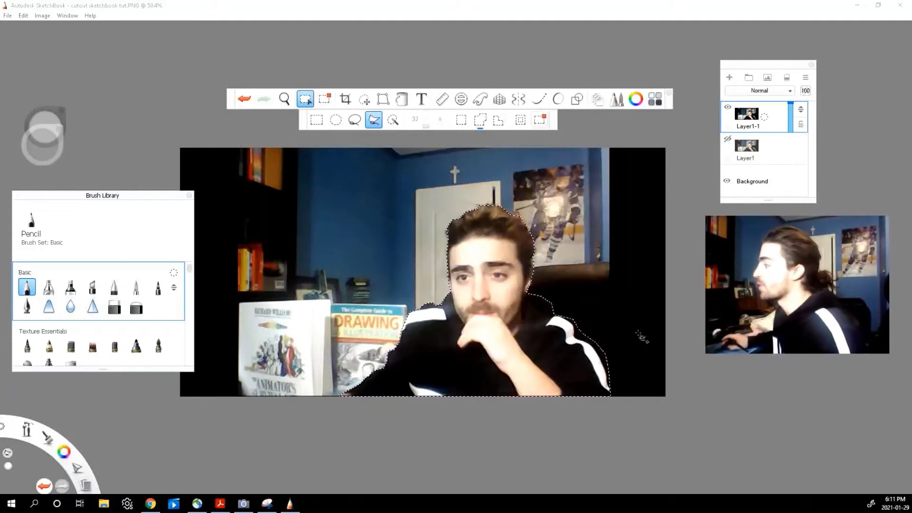
# Invert the selection and delete the room behind the man from the duplicated layer
pyautogui.click(544, 311)
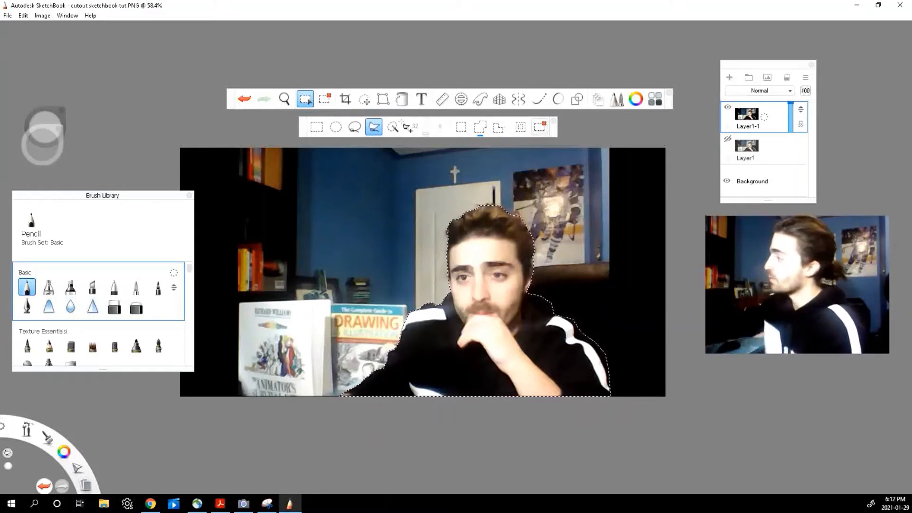
pyautogui.click(554, 135)
pyautogui.click(554, 135)
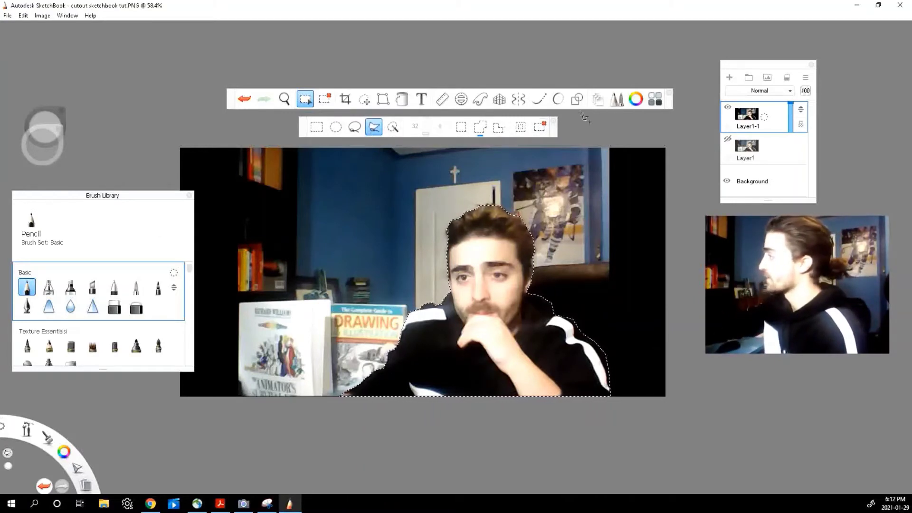
pyautogui.click(520, 127)
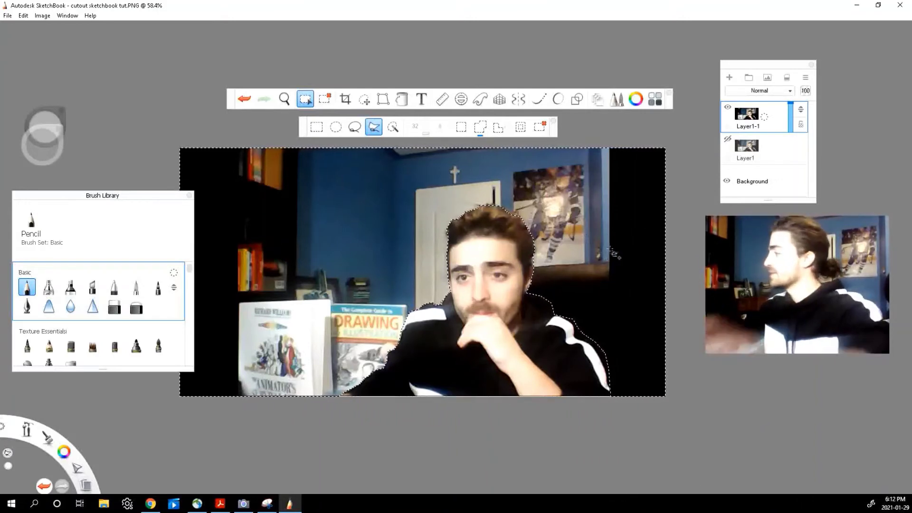
pyautogui.press('Delete')
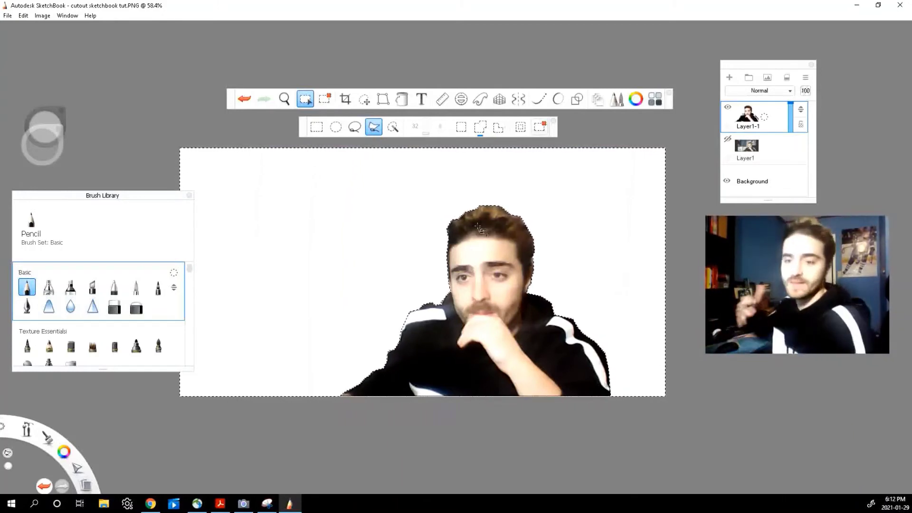
# Clear the selection and hide the Background layer so the cutout has a transparent backdrop
pyautogui.scroll(-3, 460, 212)
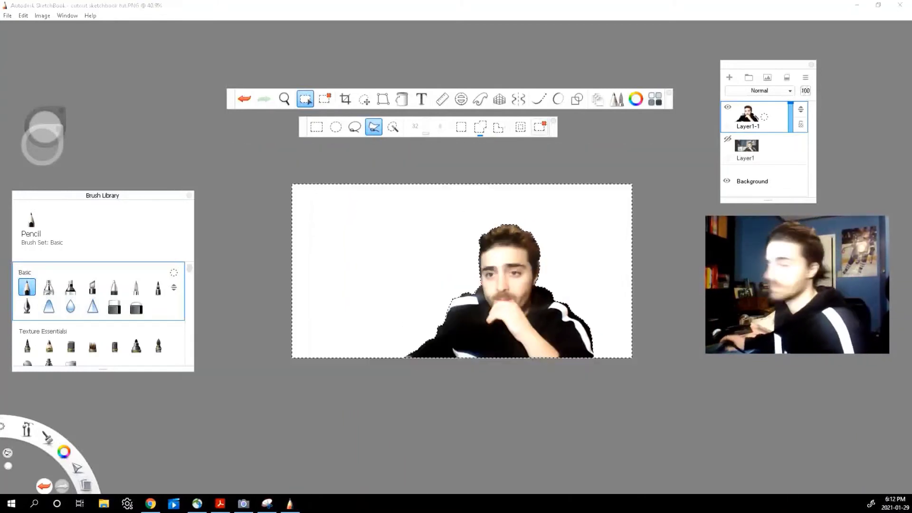
pyautogui.click(539, 126)
pyautogui.scroll(-1, 544, 293)
pyautogui.scroll(2, 545, 293)
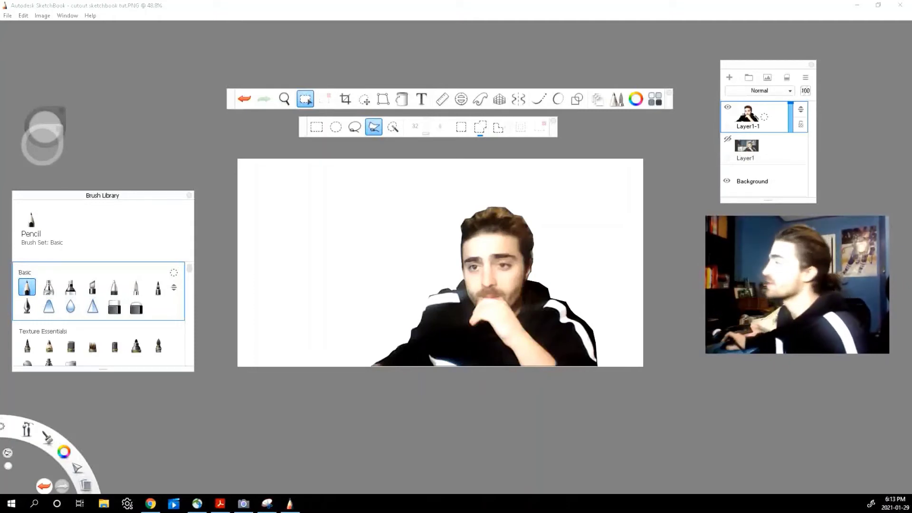
pyautogui.click(727, 181)
pyautogui.scroll(-2, 567, 369)
pyautogui.scroll(3, 565, 303)
pyautogui.scroll(-1, 566, 303)
# Save the cutout as a PNG in Pictures, named with the man's first name plus "isolate file", accepting the layer merge
pyautogui.click(8, 16)
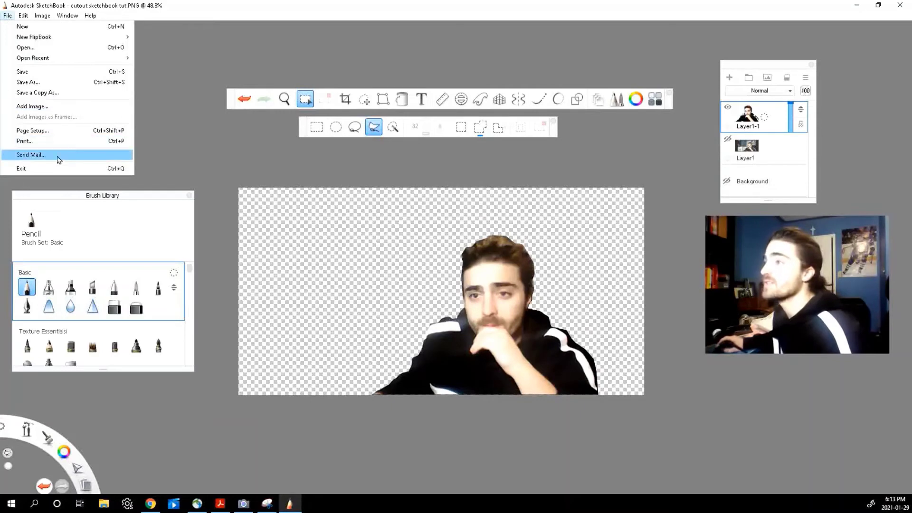
pyautogui.click(56, 87)
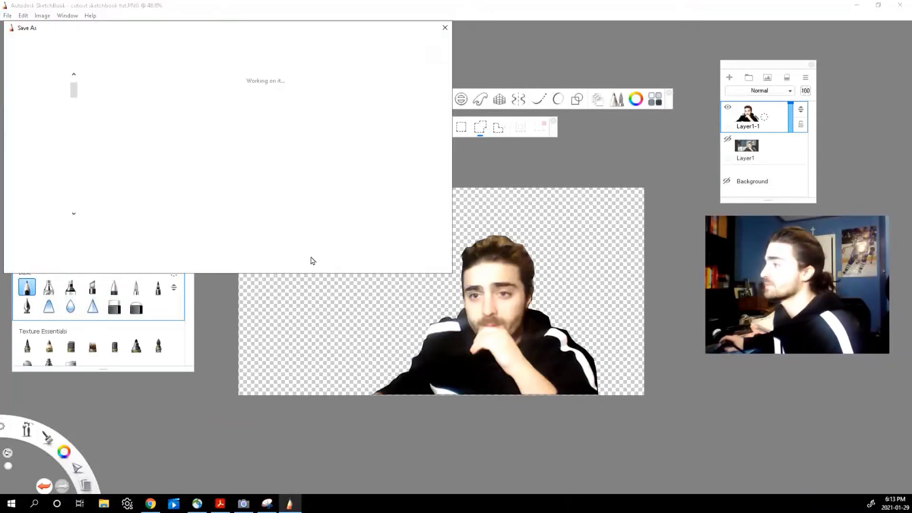
pyautogui.click(222, 240)
pyautogui.click(105, 279)
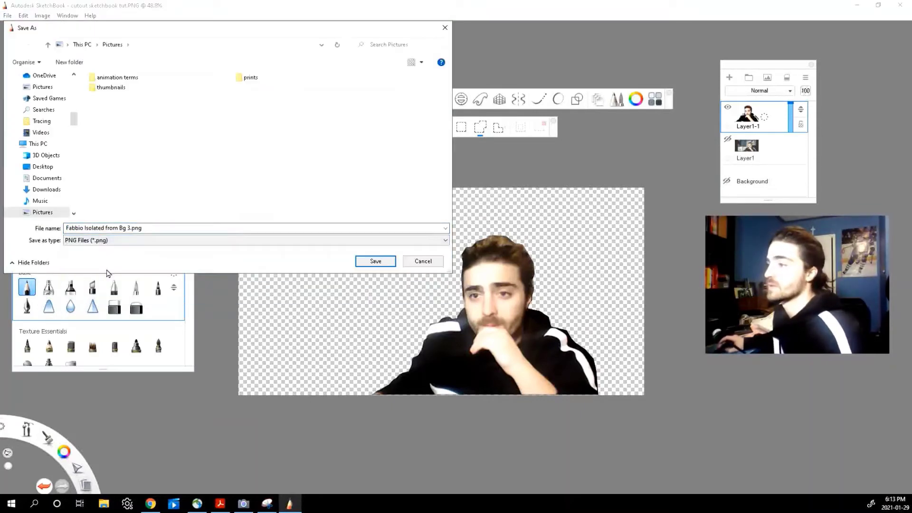
pyautogui.write('fabio isolate file')
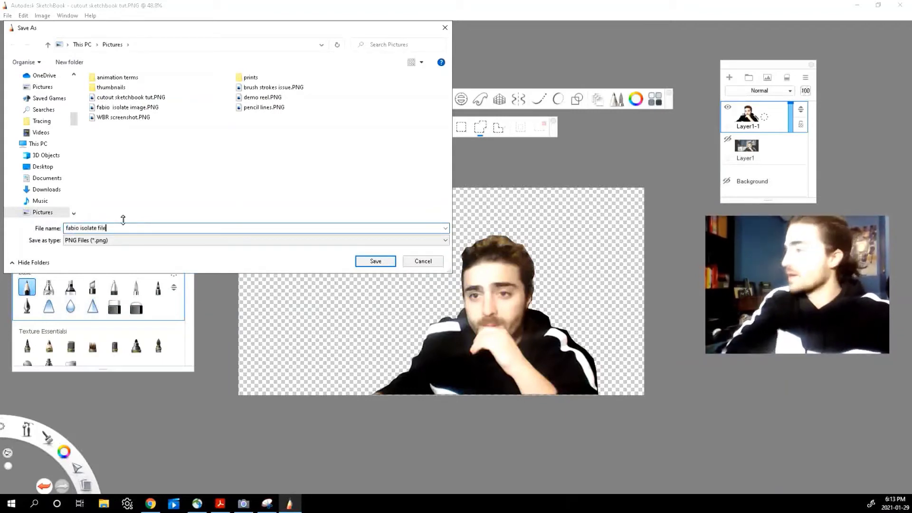
pyautogui.click(373, 262)
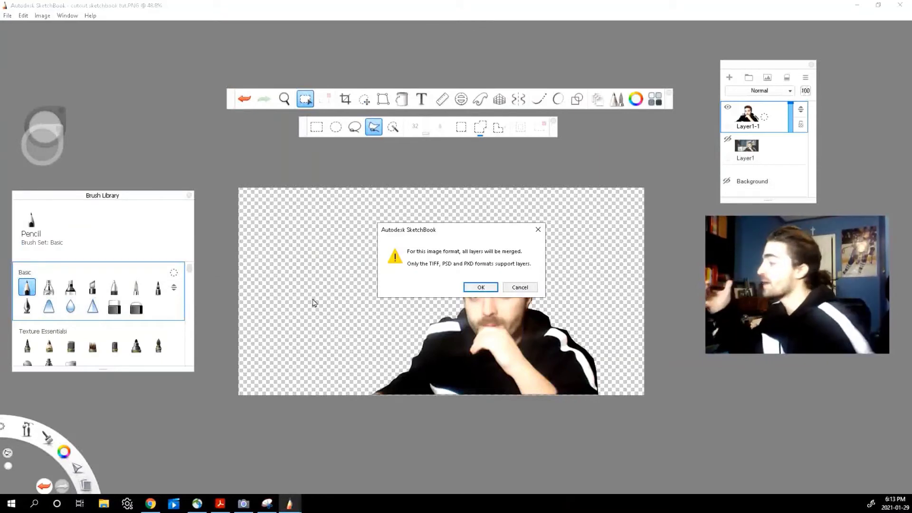
pyautogui.click(485, 287)
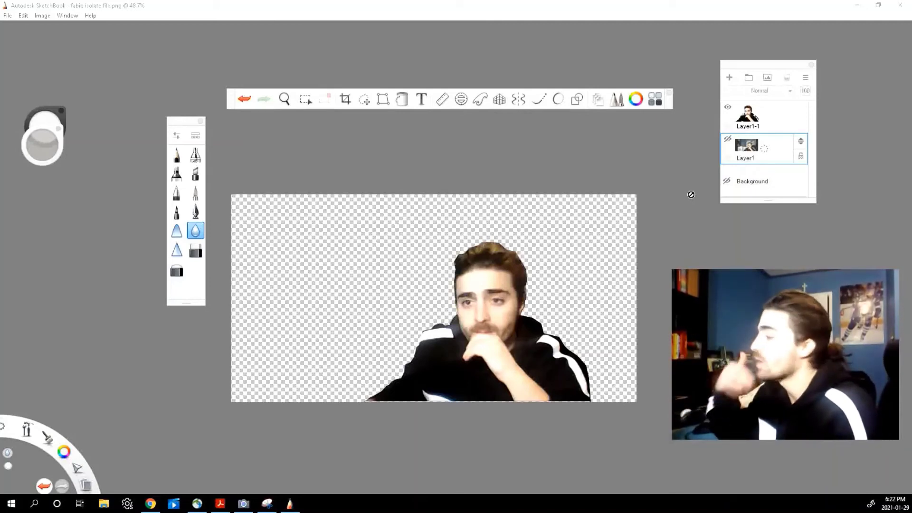
pyautogui.scroll(5, 421, 375)
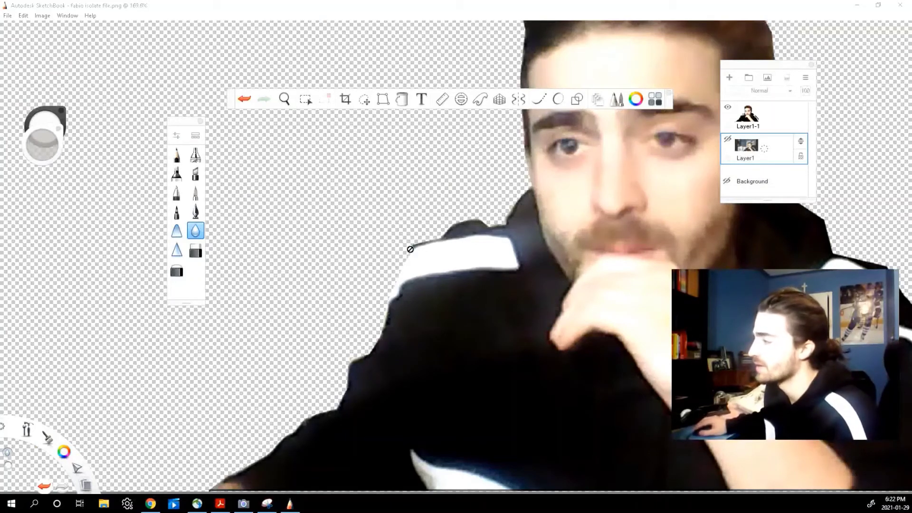
pyautogui.scroll(-3, 523, 199)
pyautogui.scroll(3, 524, 198)
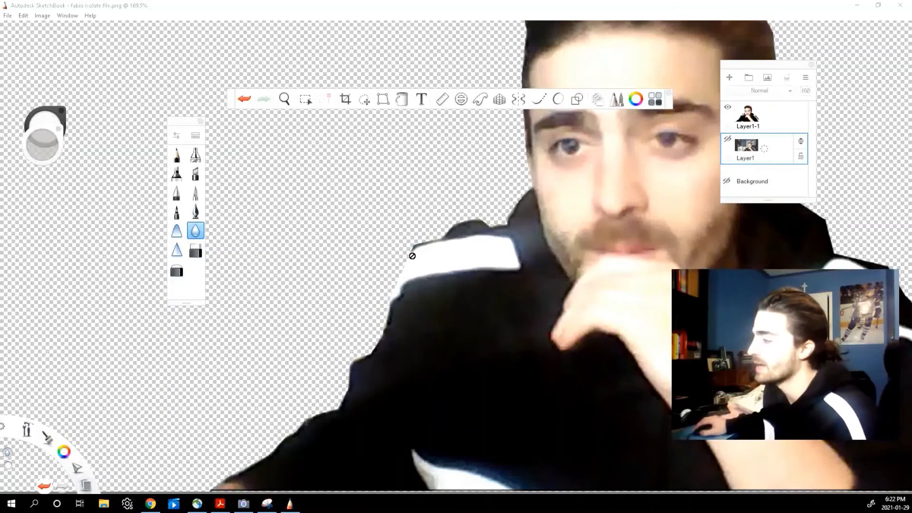
pyautogui.scroll(-5, 532, 248)
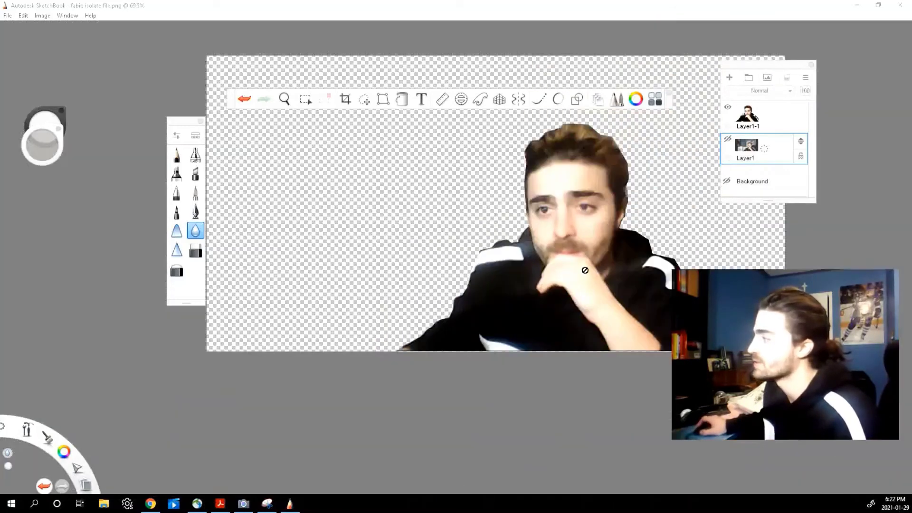
pyautogui.scroll(2, 651, 282)
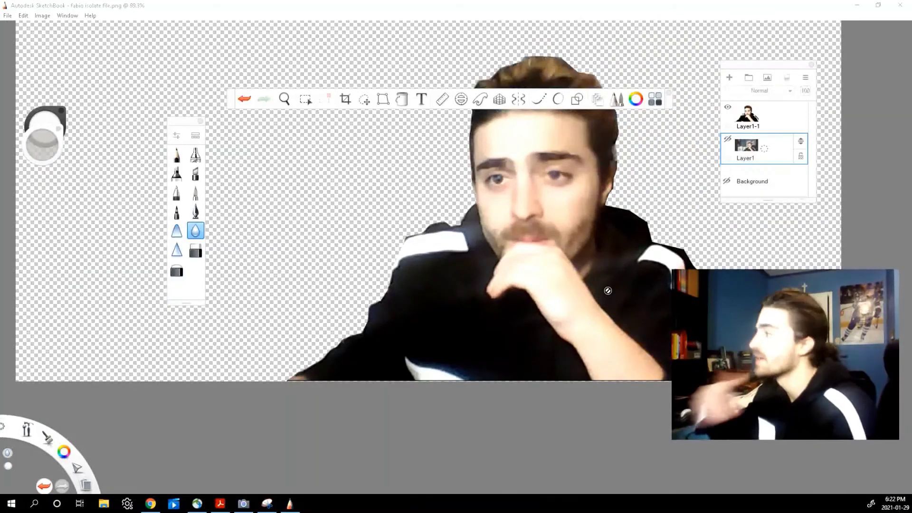